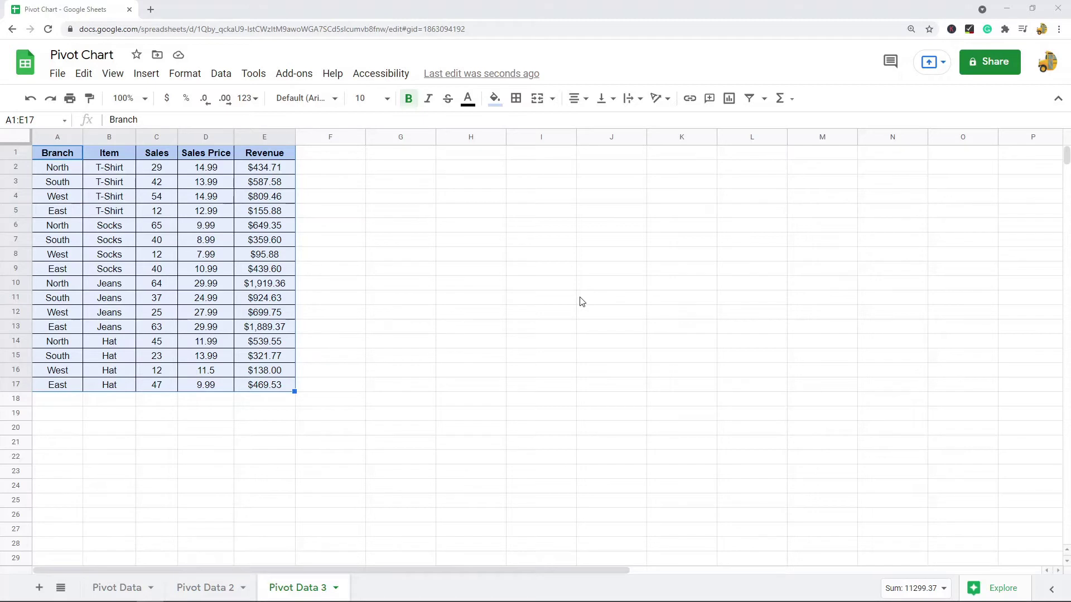
Step: Select the whole sales table A1:E17
left_click(402, 256)
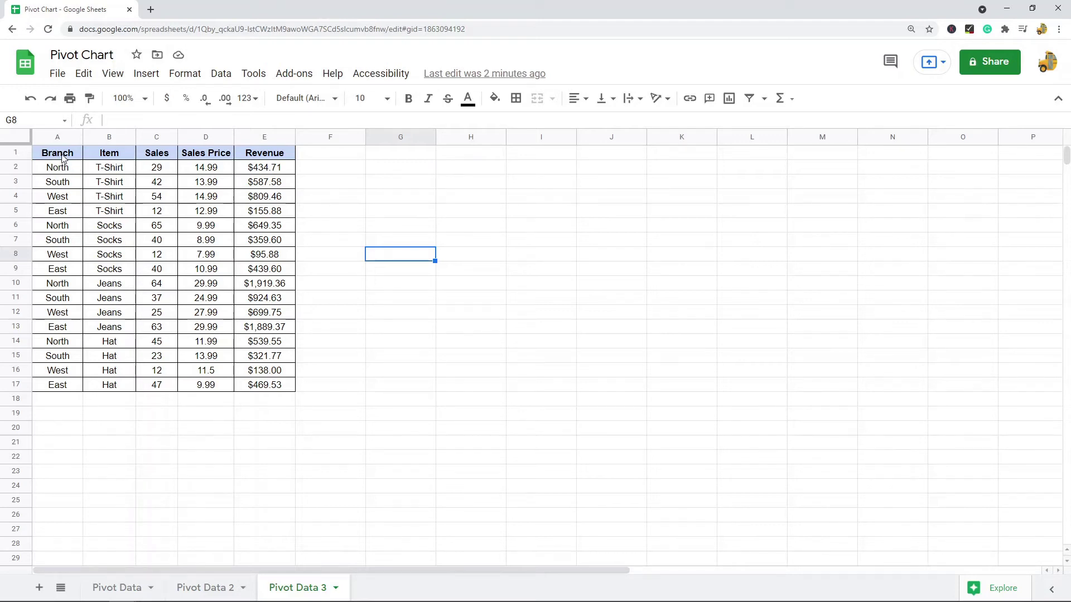
left_click_drag(62, 159, 72, 406)
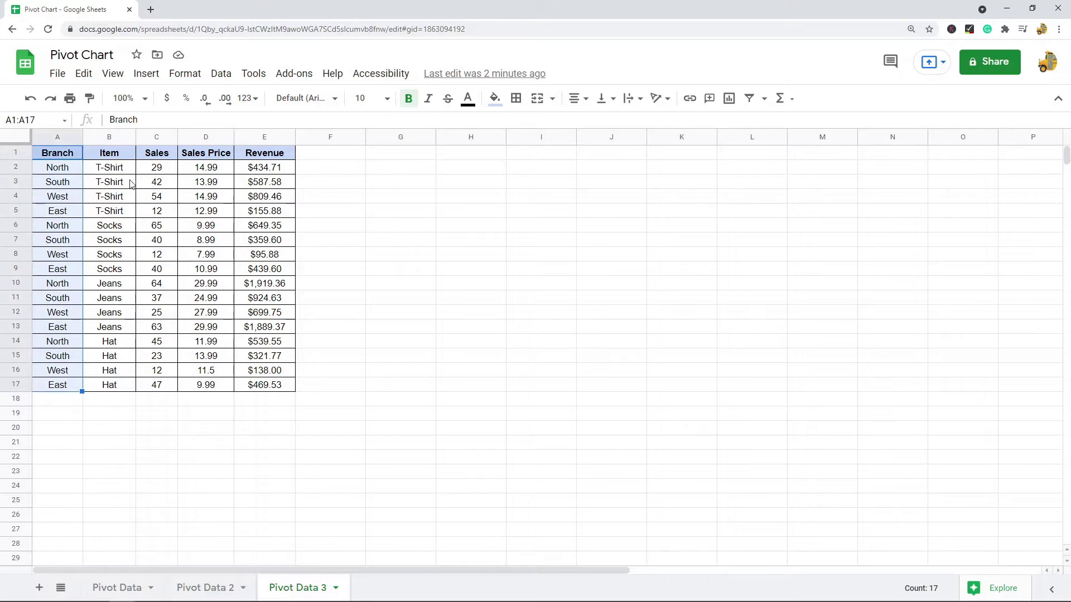
left_click_drag(120, 160, 112, 389)
left_click_drag(156, 153, 267, 400)
left_click(530, 270)
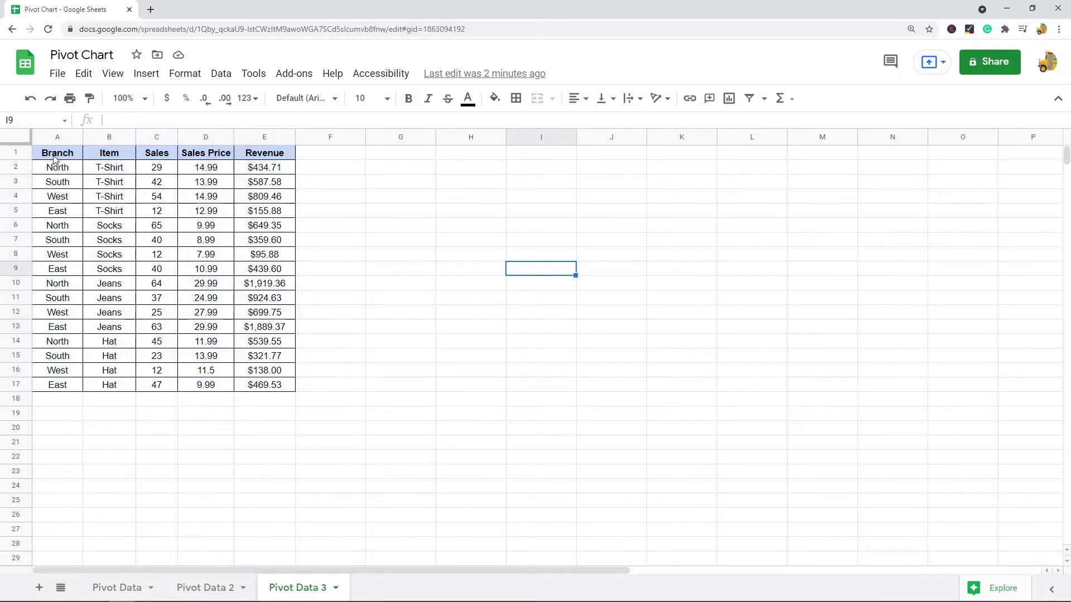
left_click(54, 155)
left_click(421, 213)
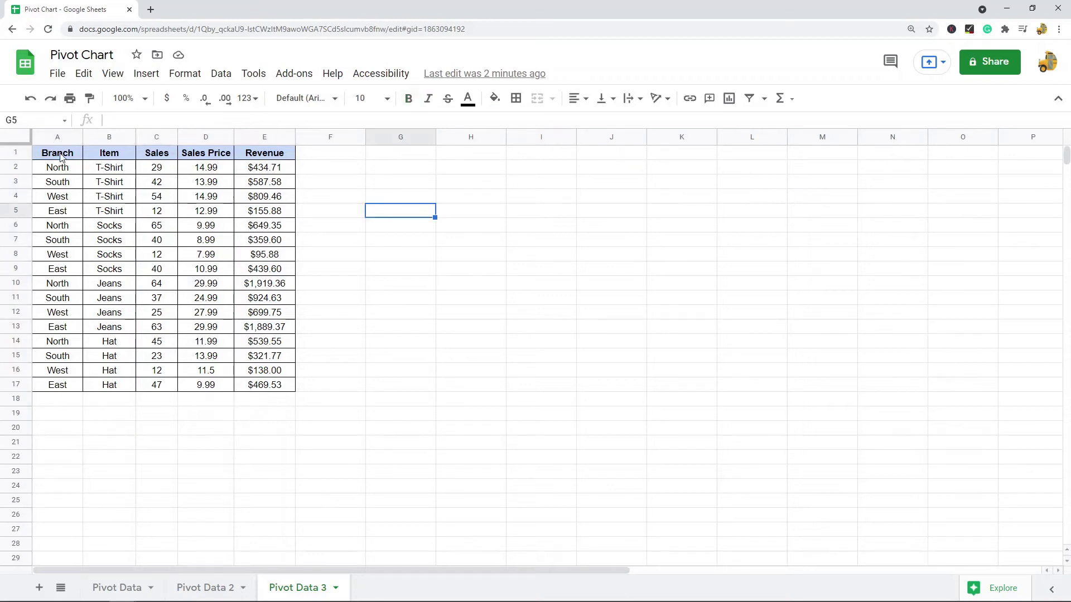
left_click_drag(62, 157, 265, 386)
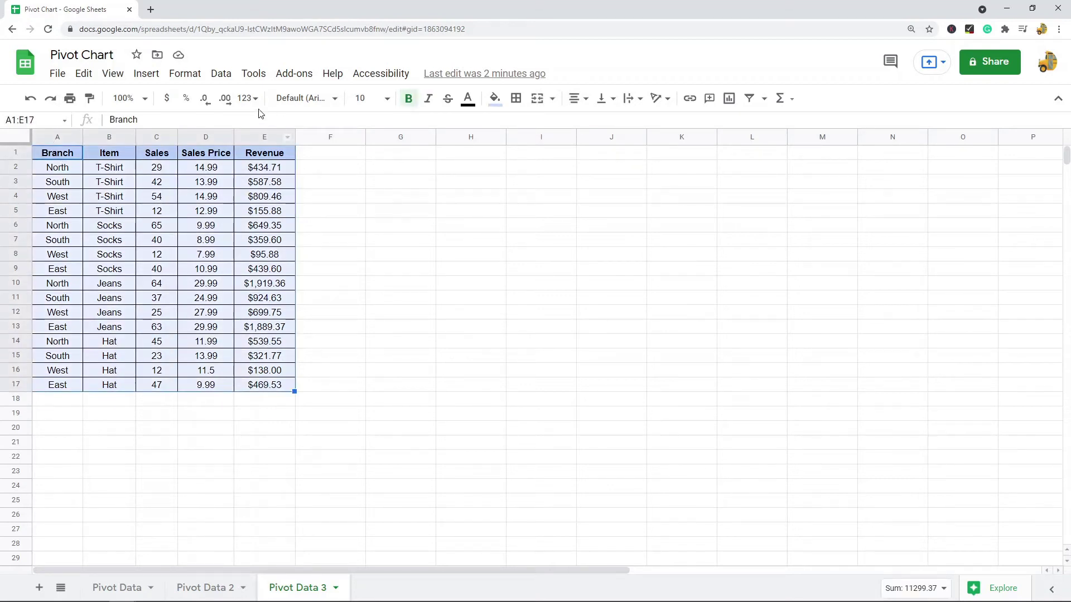
Step: Create an empty pivot table from the selected data on a new sheet
left_click(221, 73)
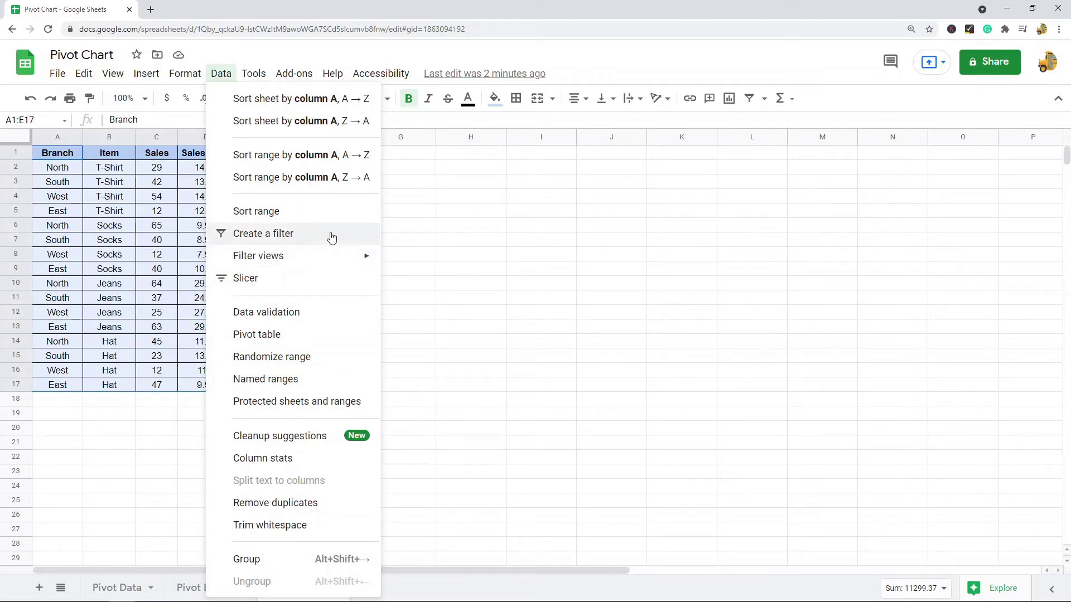
left_click(291, 334)
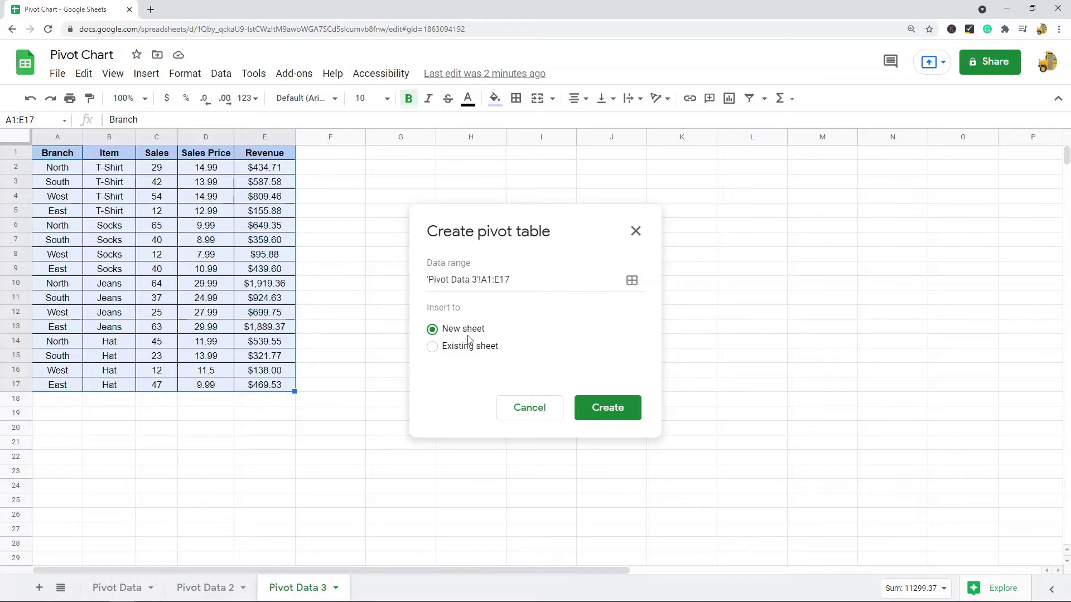
left_click(594, 409)
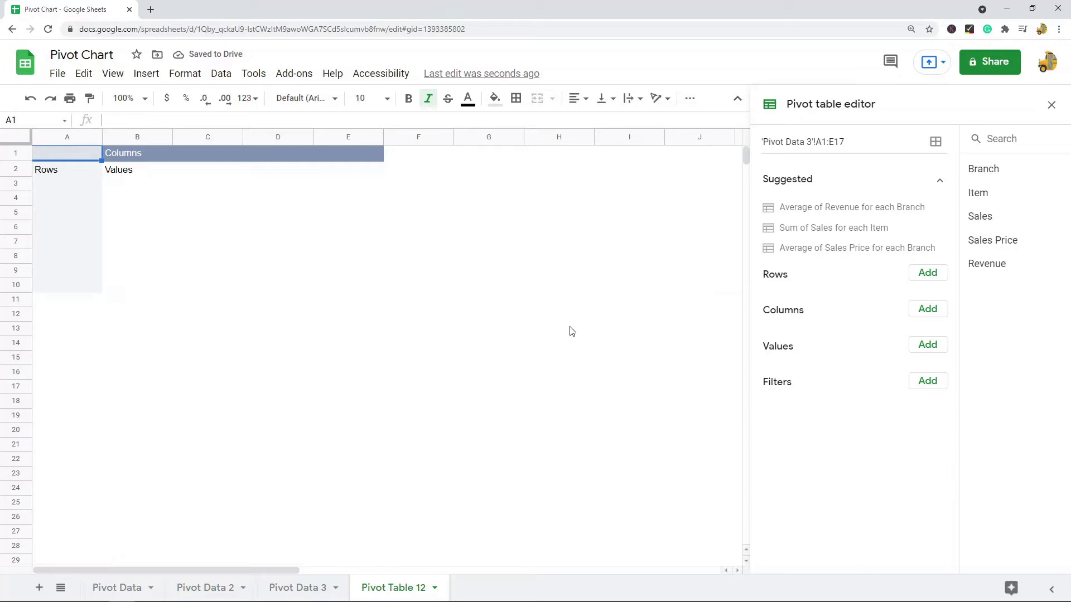
Step: Add Branch to the pivot Rows and sum Revenue as the Values
left_click(921, 275)
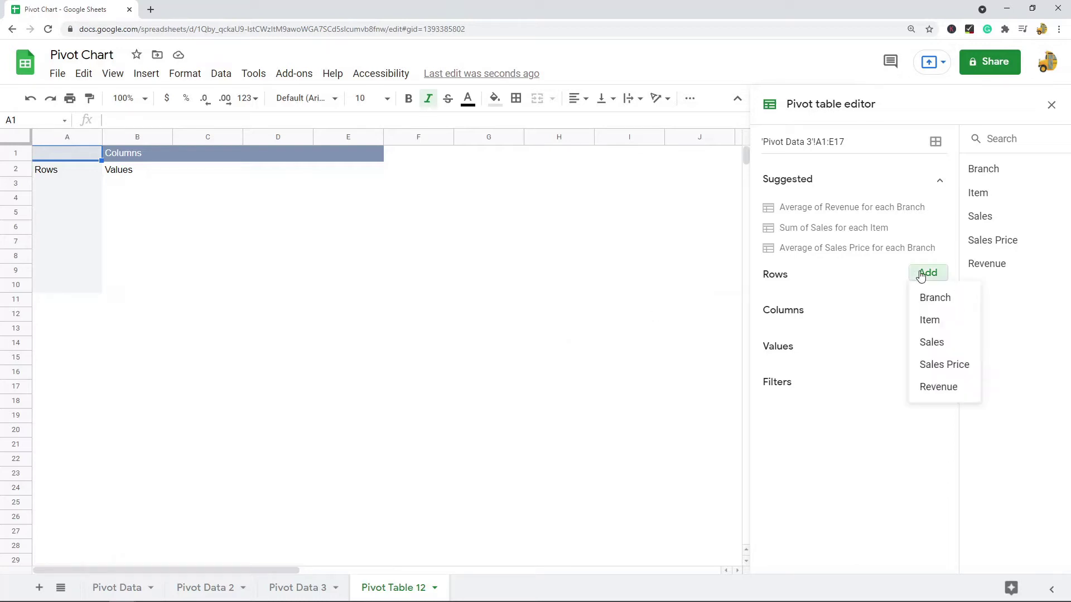
left_click(927, 300)
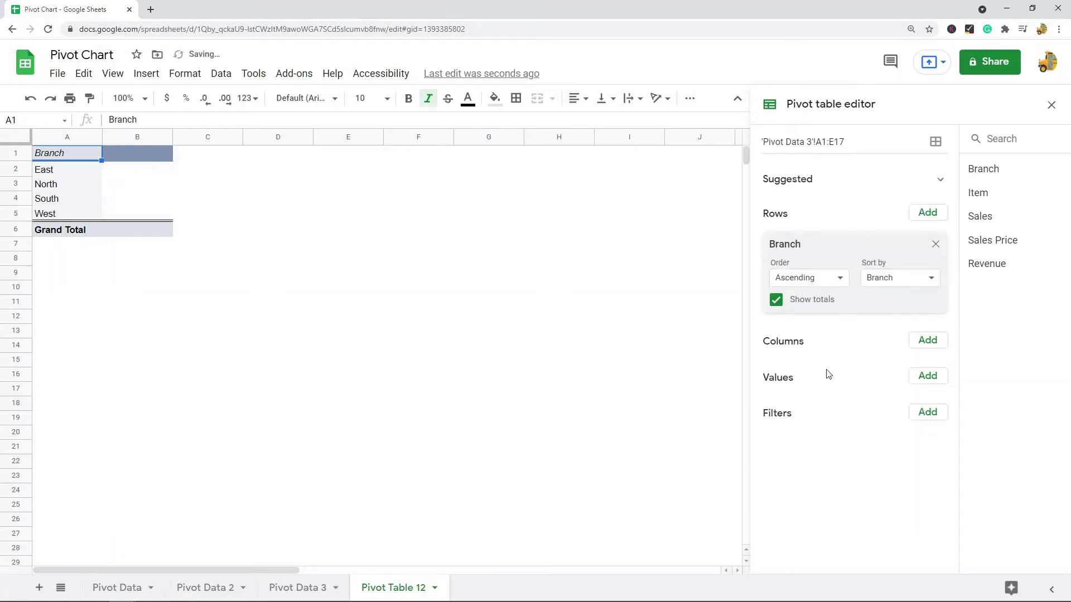
left_click(923, 376)
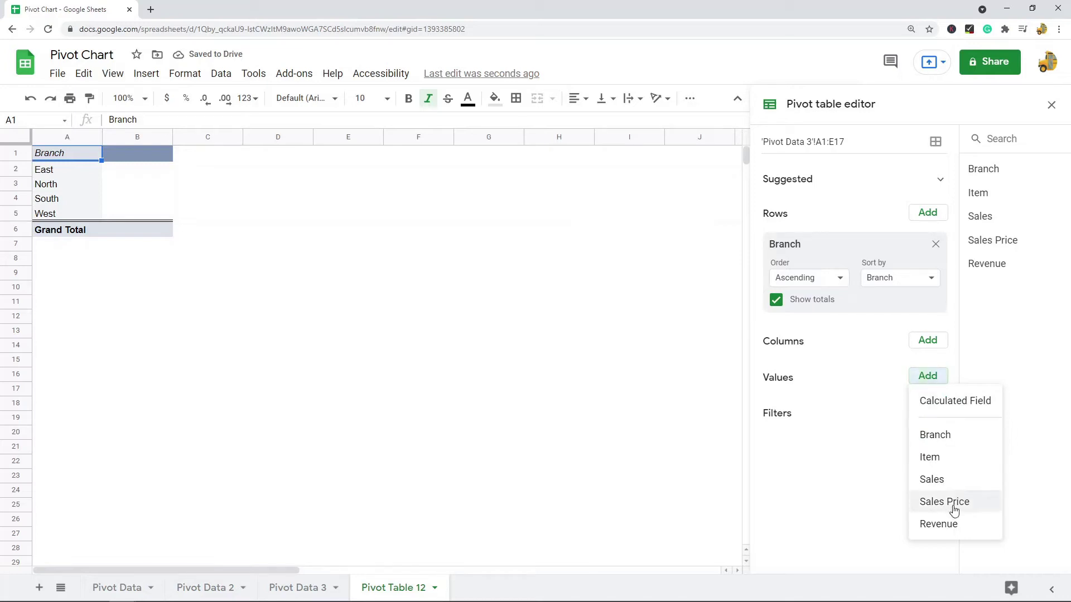
left_click(942, 524)
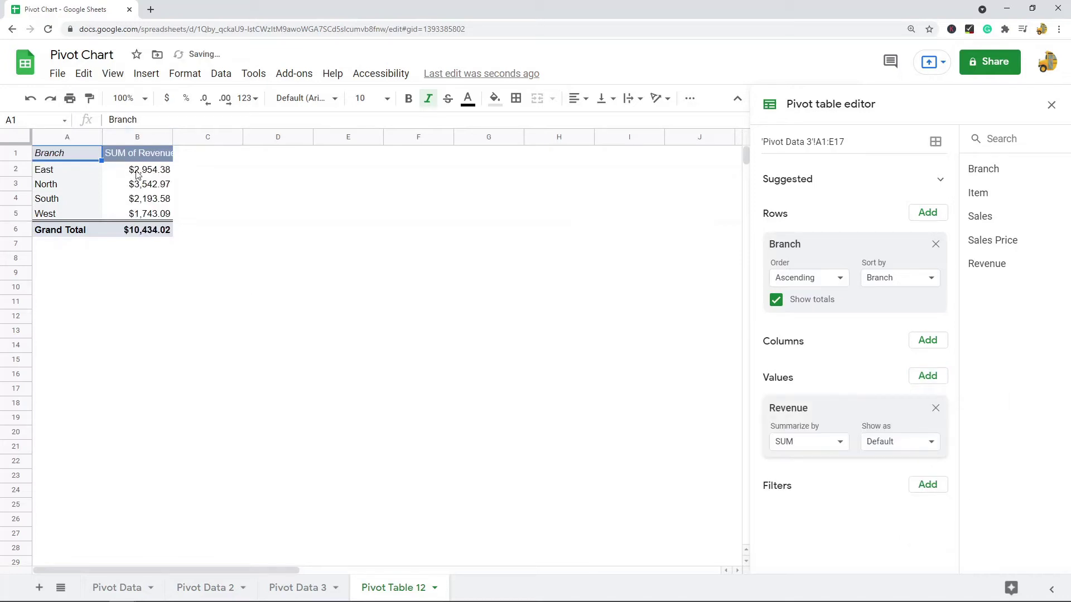
Step: Widen column B to fit 'SUM of Revenue' and select the pivot data A1:B5
left_click(161, 137)
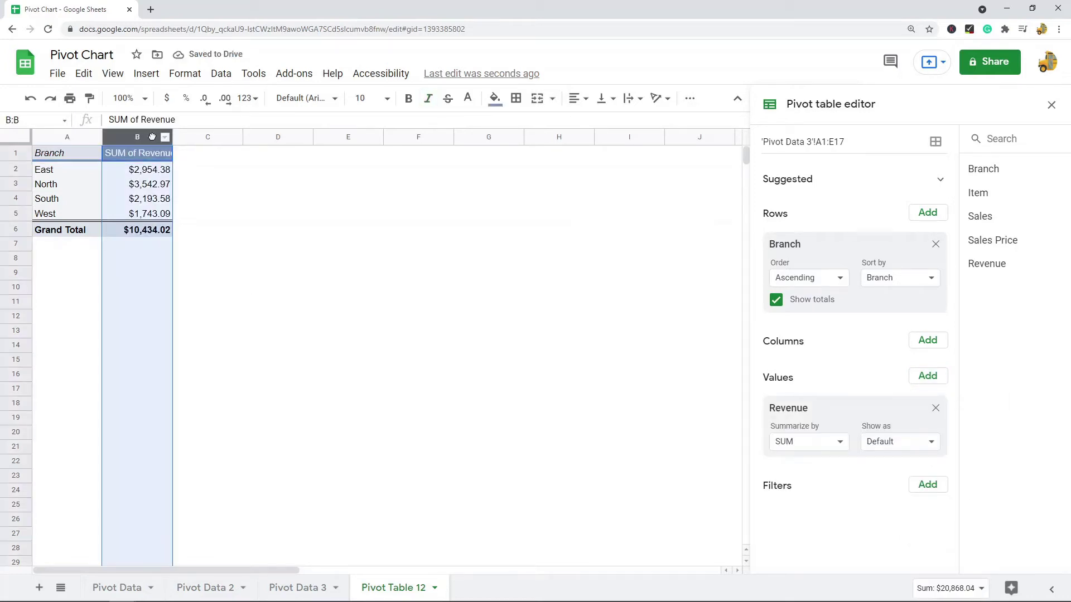
left_click(202, 189)
left_click(162, 138)
left_click_drag(171, 136, 186, 168)
left_click(226, 224)
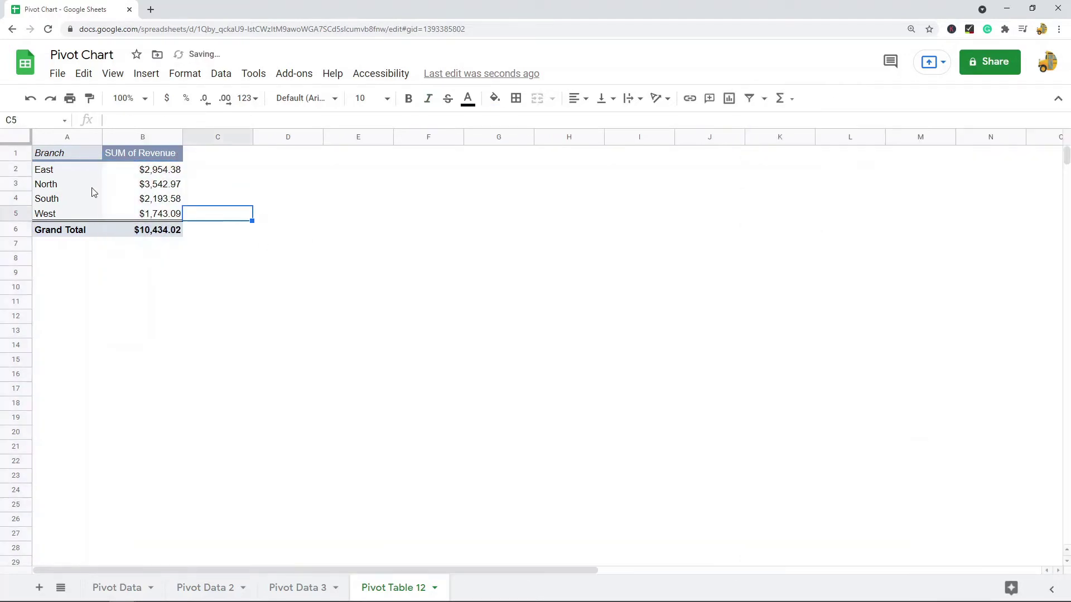
left_click(78, 170)
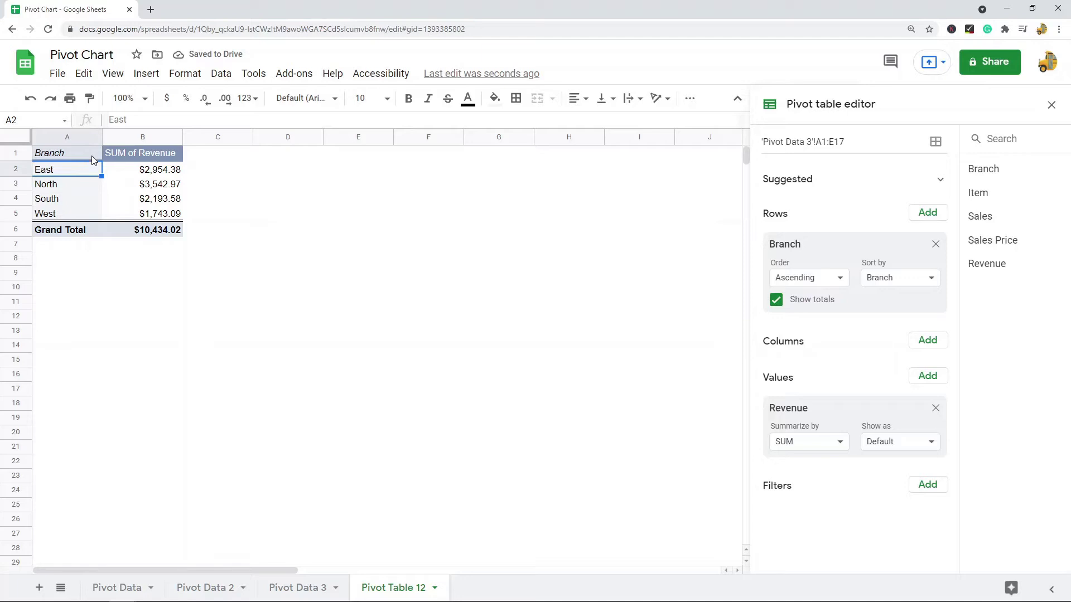
left_click_drag(74, 158, 141, 216)
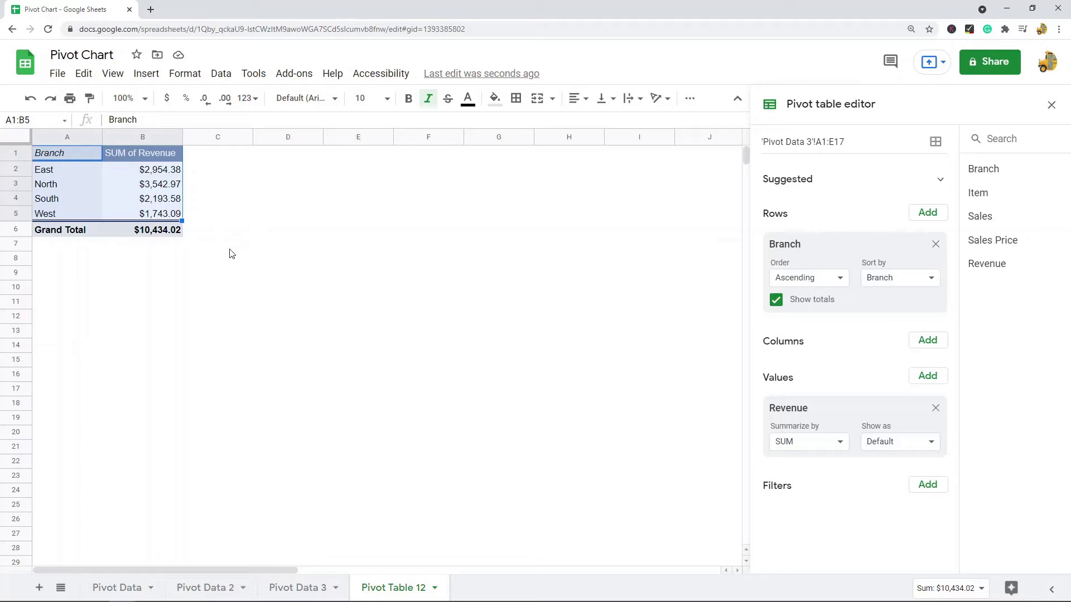
Step: Insert a pie chart of A1:B5, then move and shrink it beside the pivot table
left_click(149, 73)
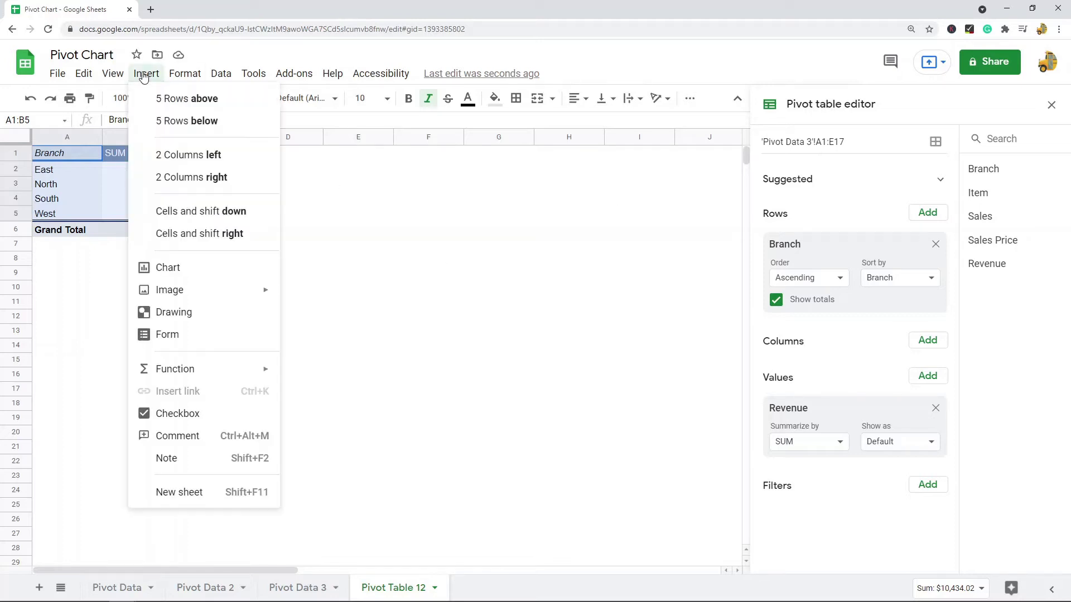
left_click(167, 268)
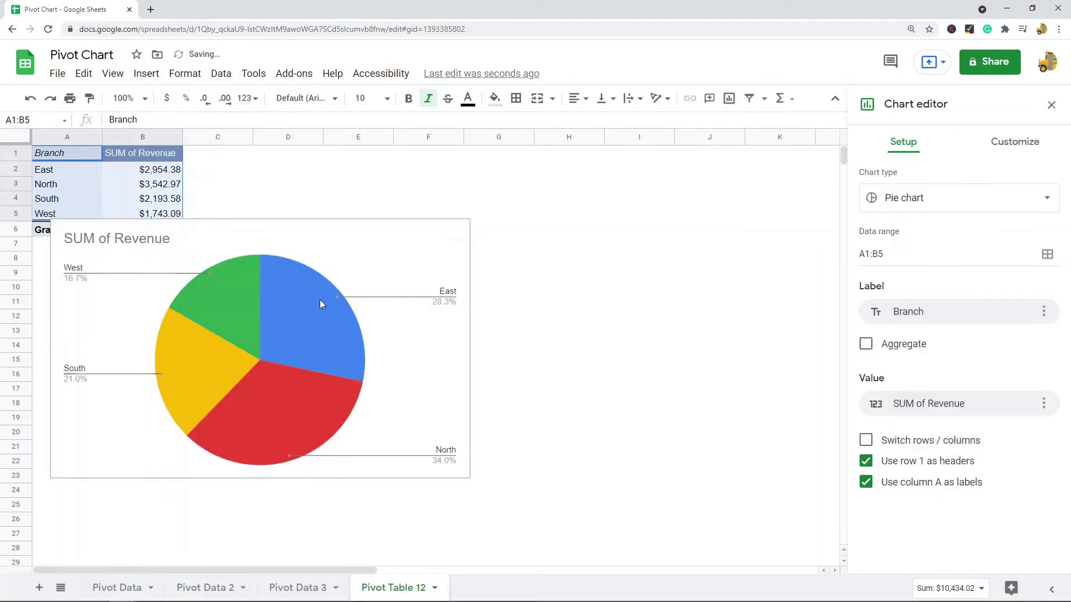
left_click_drag(243, 253, 411, 183)
left_click_drag(639, 148, 594, 208)
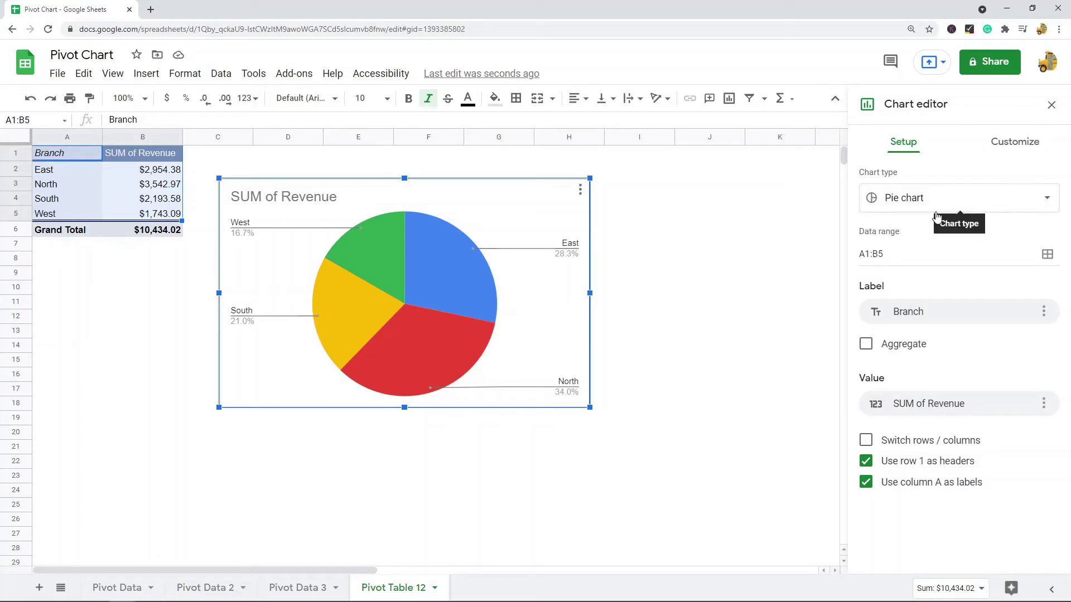
Step: Review the chart type and customization options, then close the Chart editor
left_click(936, 216)
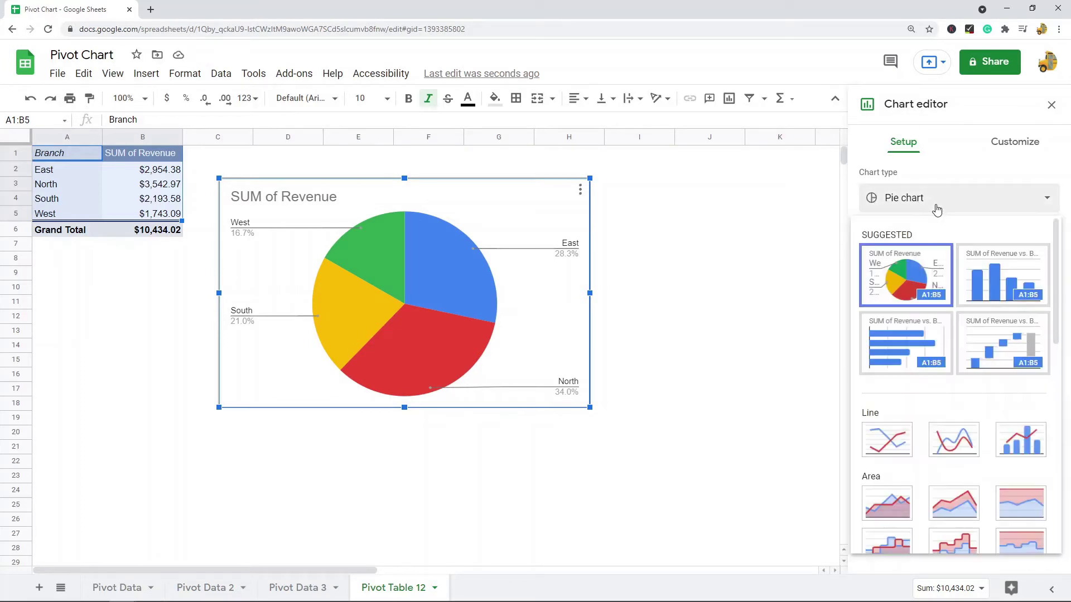
left_click(964, 173)
left_click(1003, 144)
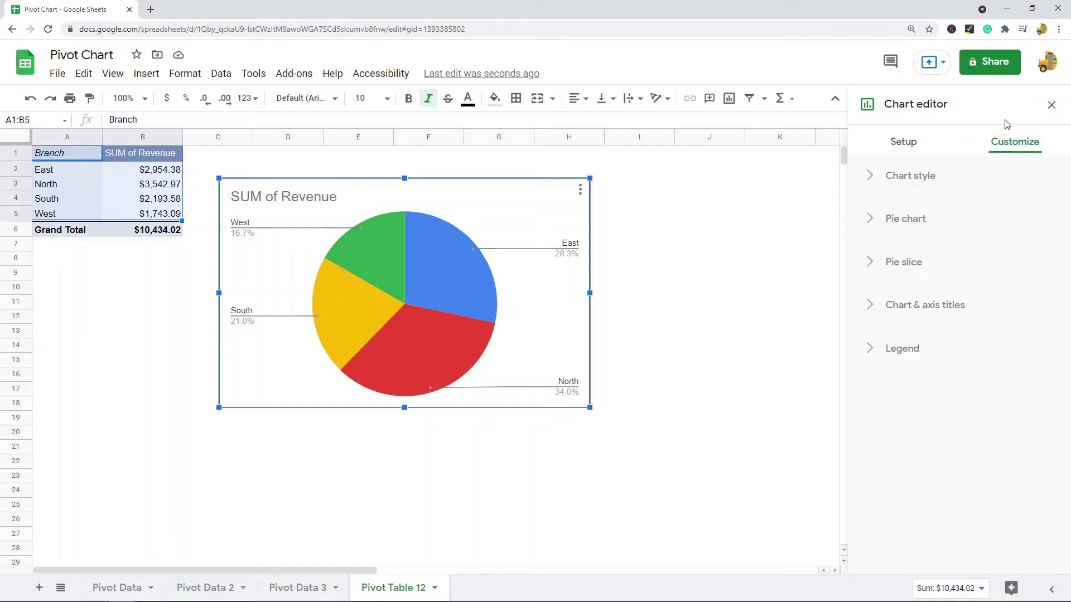
left_click(1051, 104)
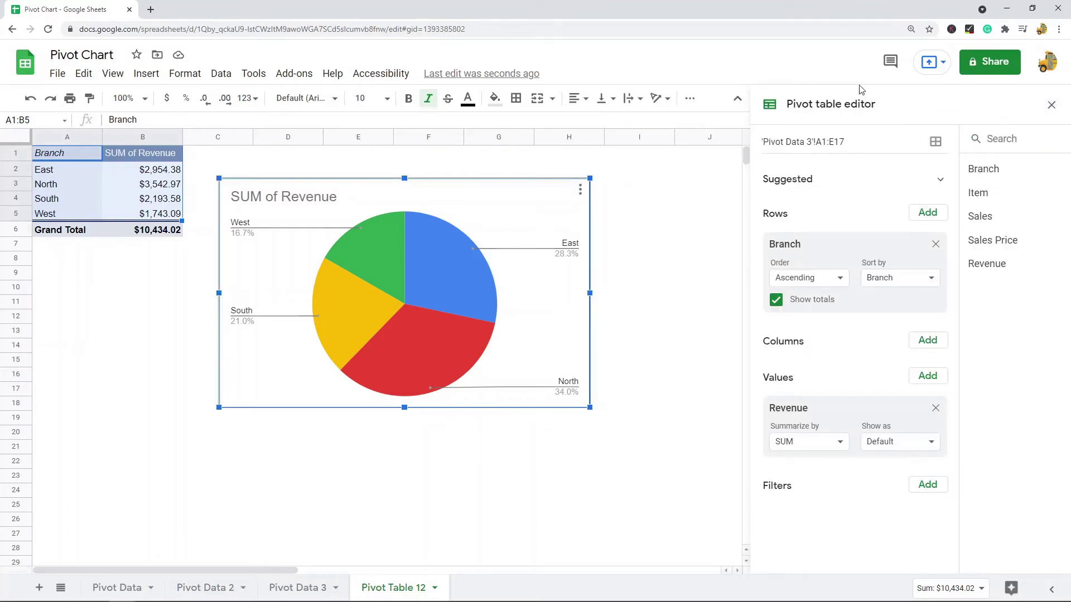
Step: Check the pivot revenue values and the pie chart before changing them
left_click(126, 174)
left_click(444, 223)
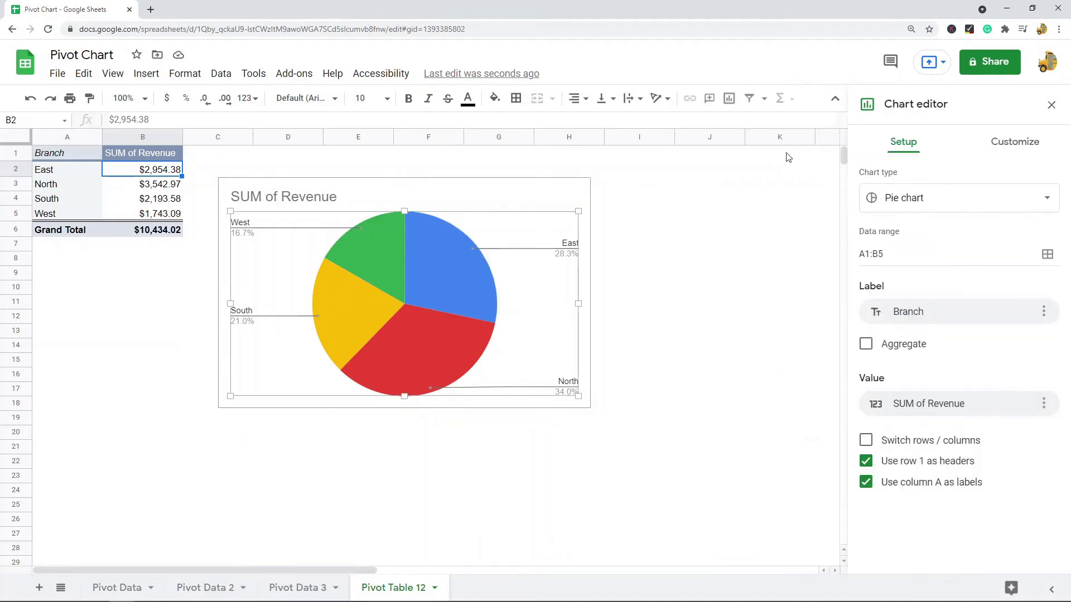
left_click(102, 188)
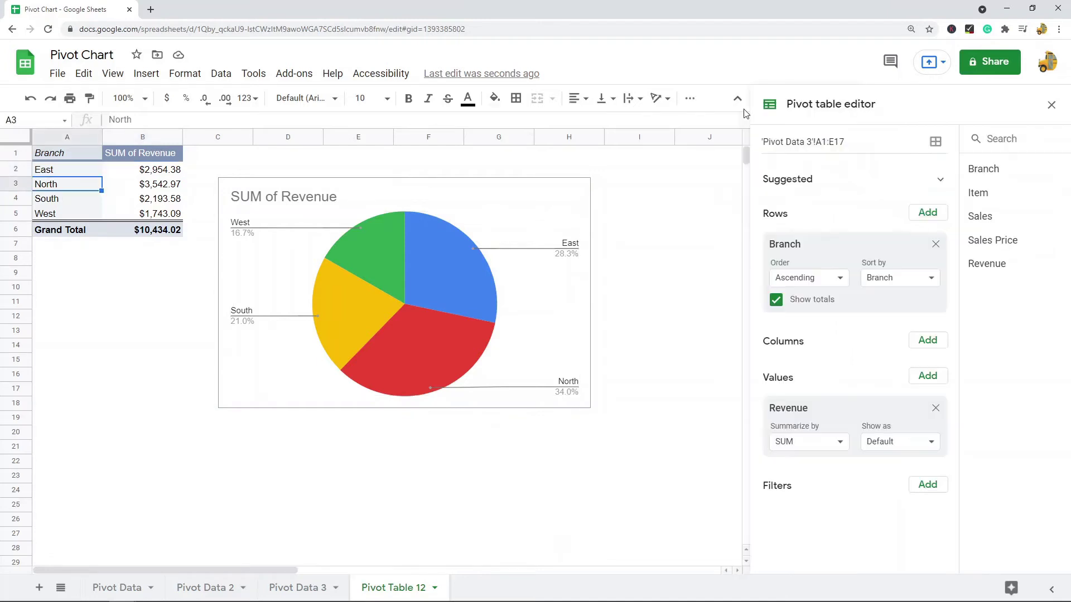
scroll(586, 304, "down", 1)
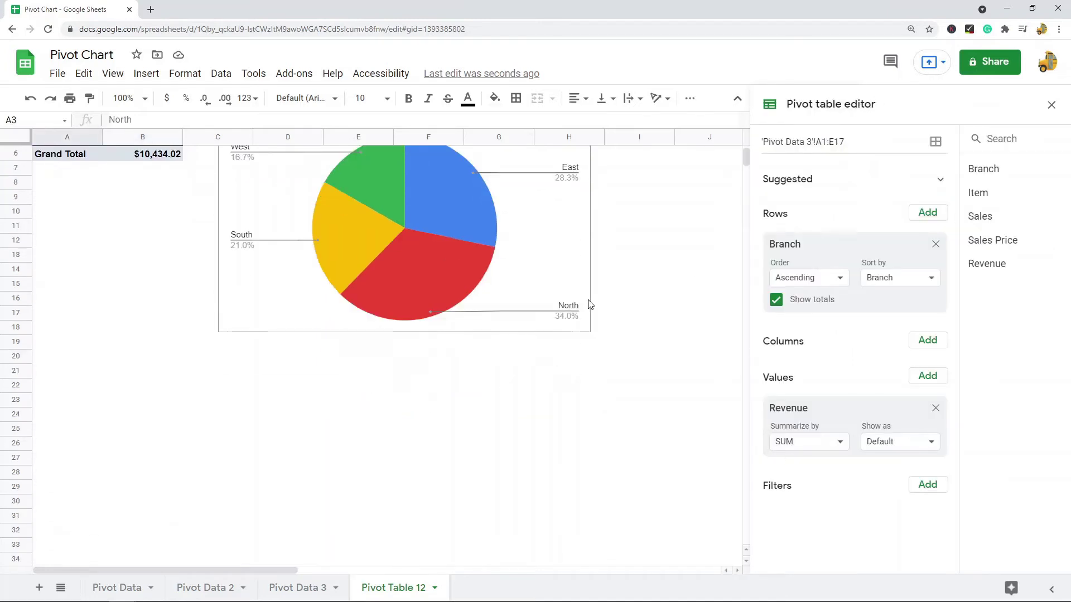
scroll(523, 303, "up", 1)
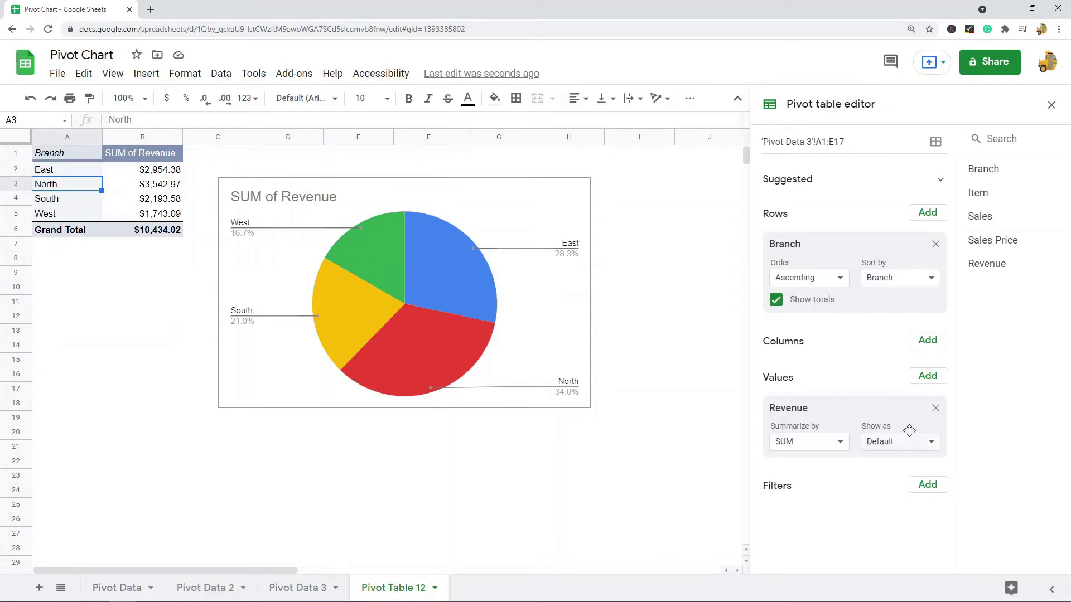
Step: Replace Revenue with Sales in the pivot Values, giving a total of 610
left_click(936, 409)
left_click(928, 375)
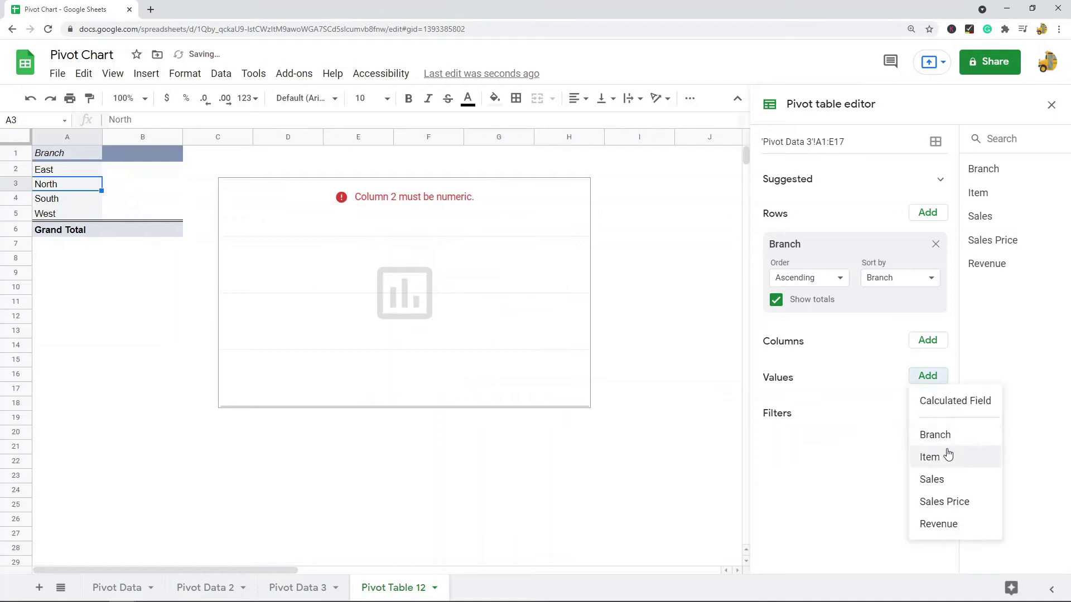
left_click(939, 481)
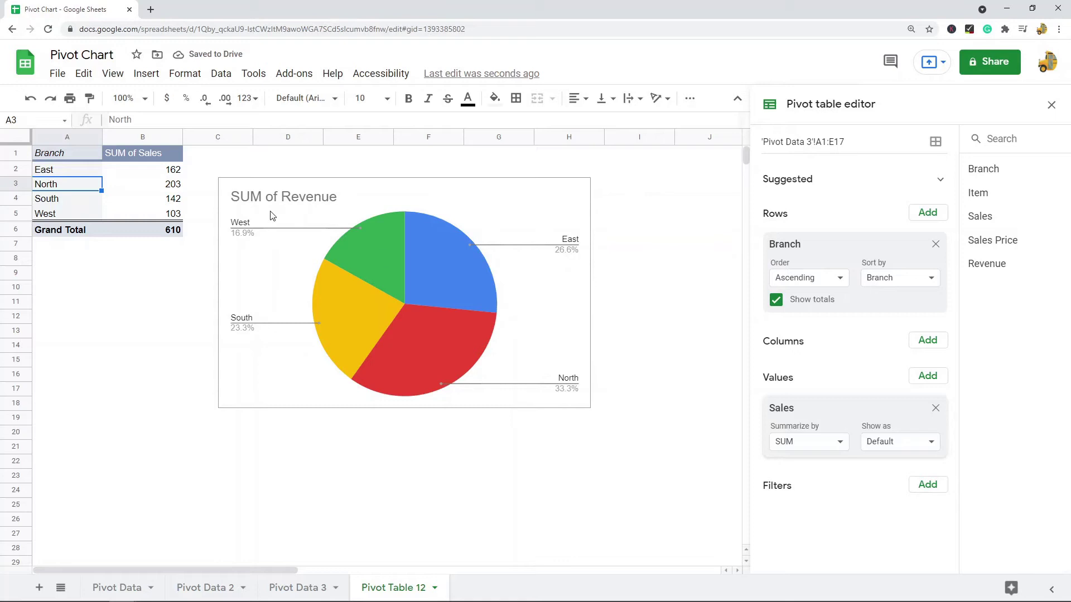
left_click(131, 170)
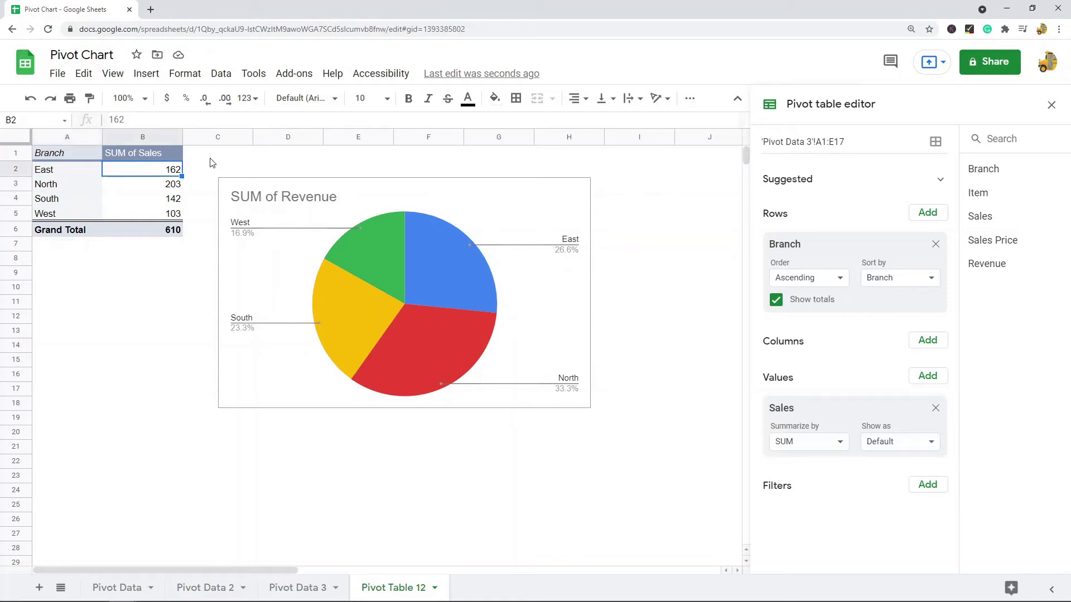
left_click(277, 201)
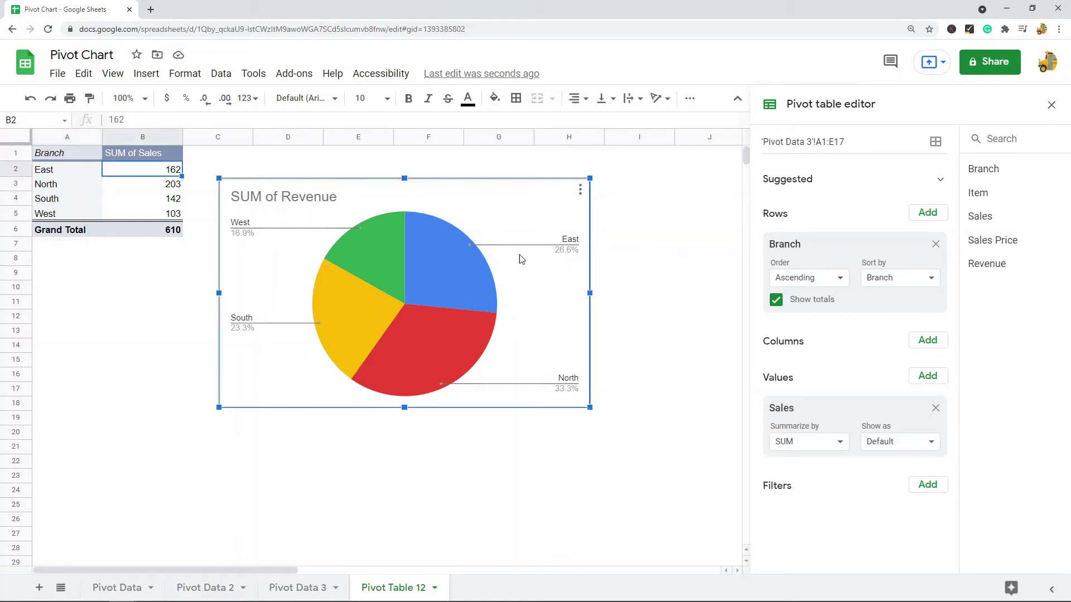
mouse_move(379, 263)
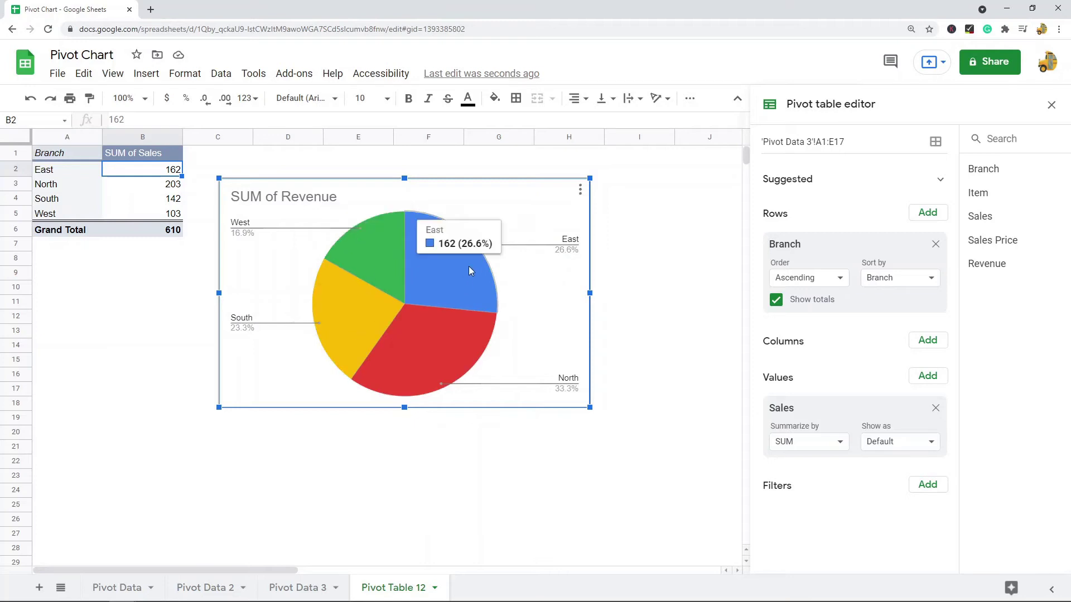
mouse_move(321, 294)
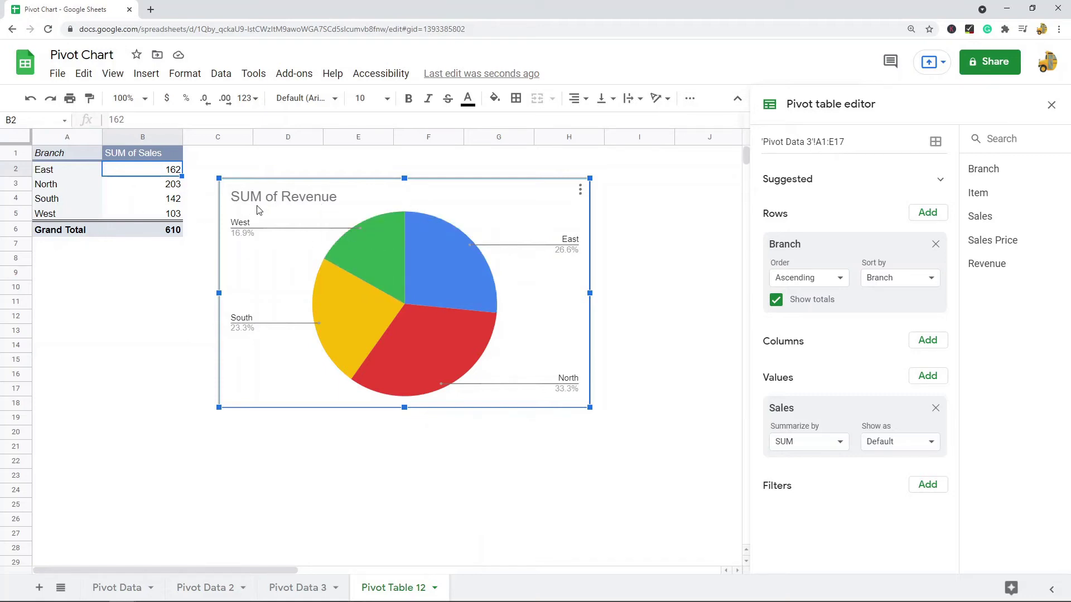
double_click(385, 243)
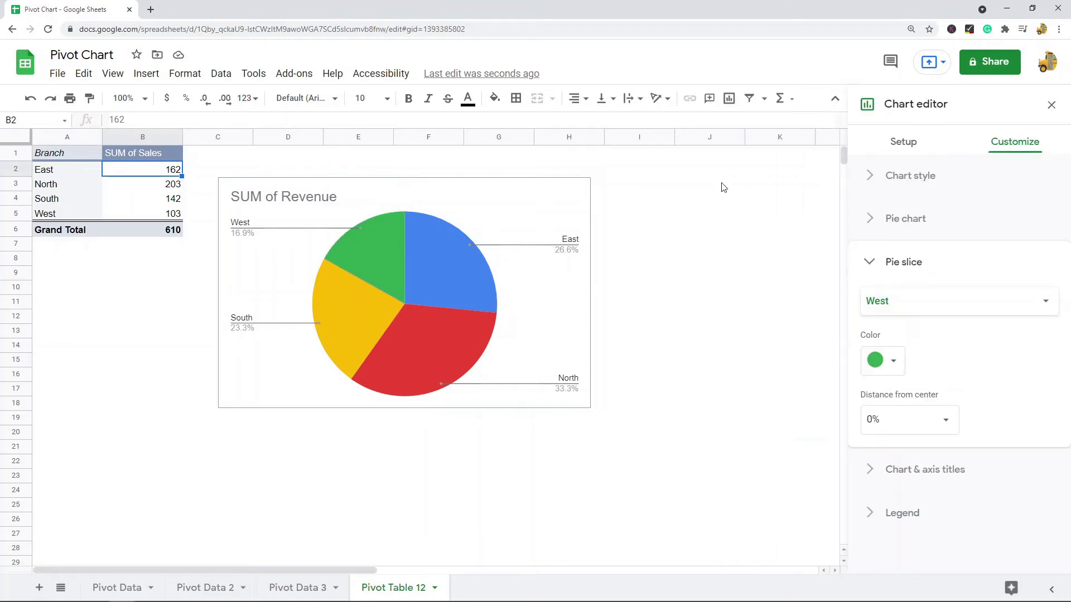
left_click(899, 143)
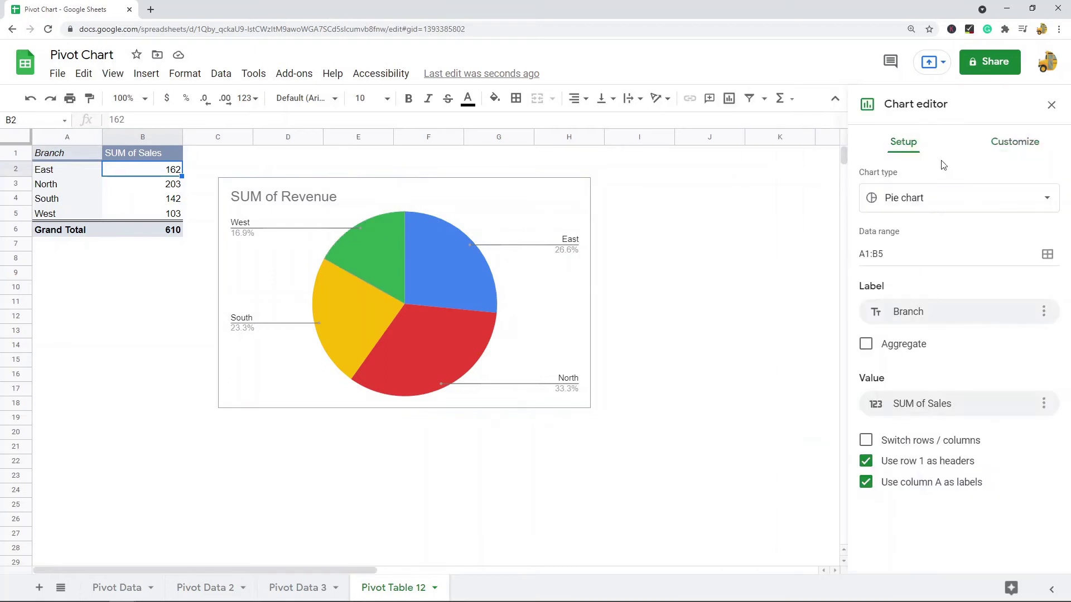
left_click(1015, 142)
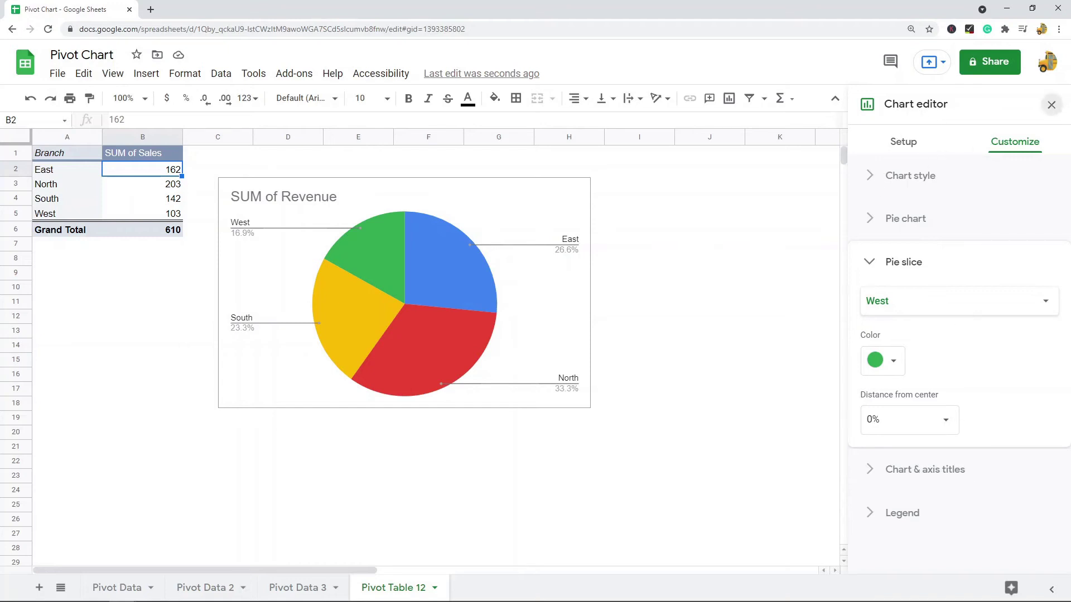
left_click(1051, 105)
left_click(120, 187)
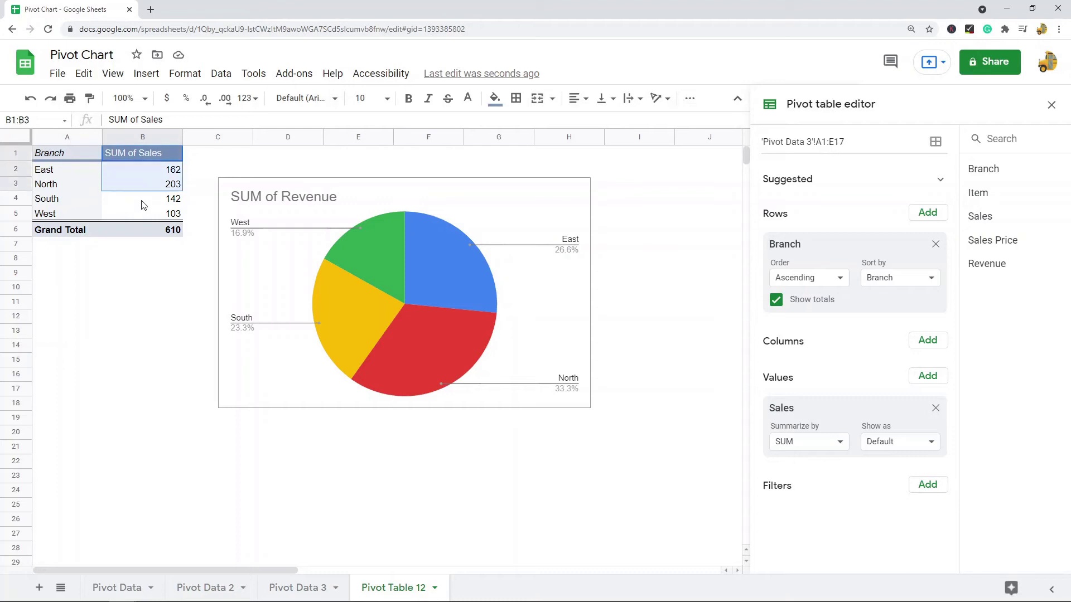
Step: Replace Branch with Item in the pivot Rows
left_click_drag(144, 205, 144, 219)
left_click(421, 238)
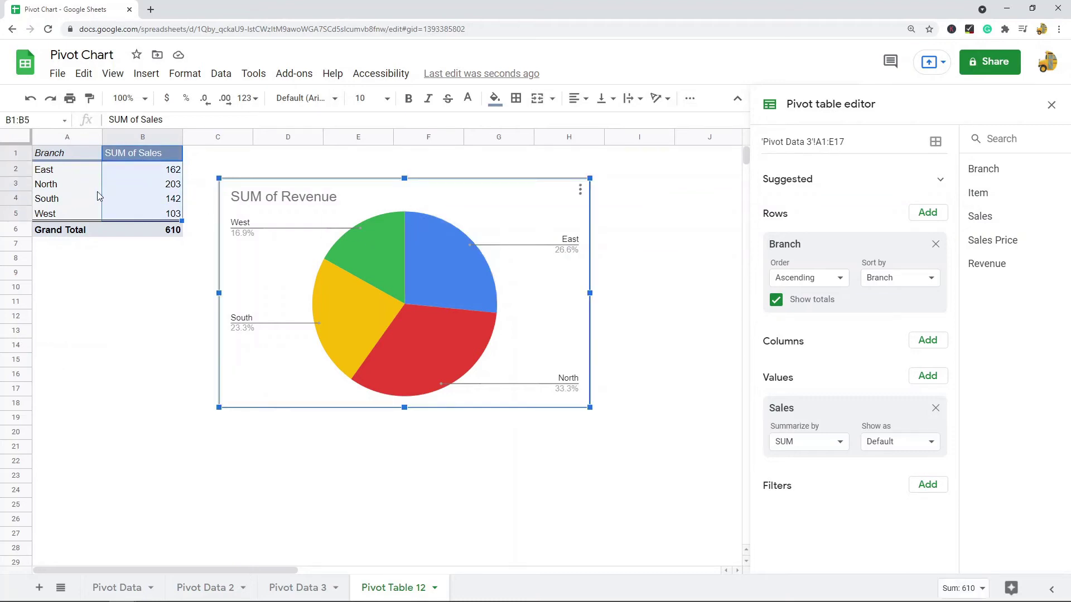
left_click(936, 243)
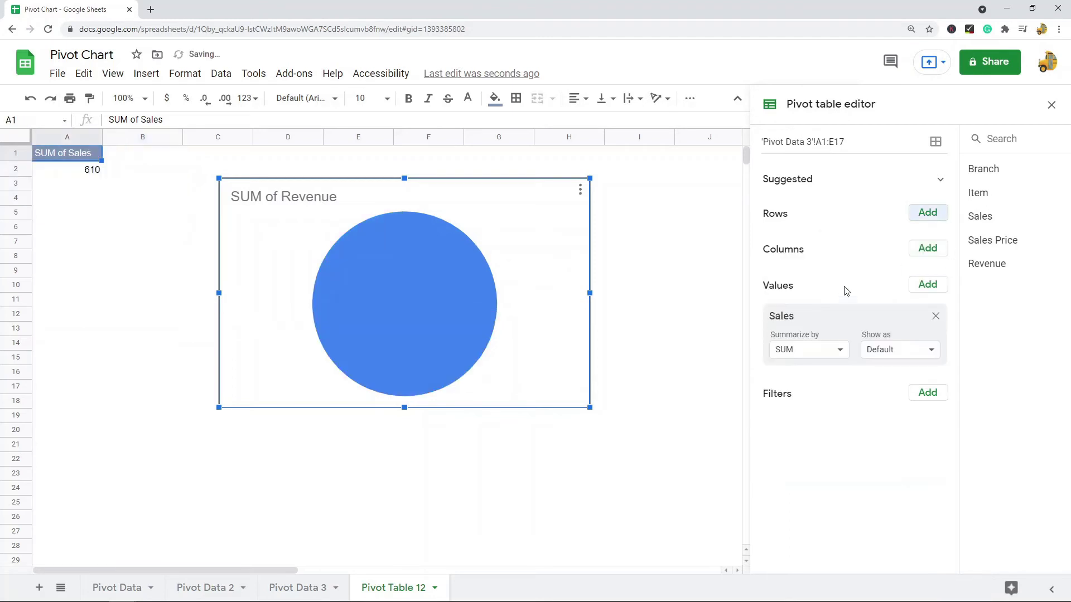
left_click(945, 214)
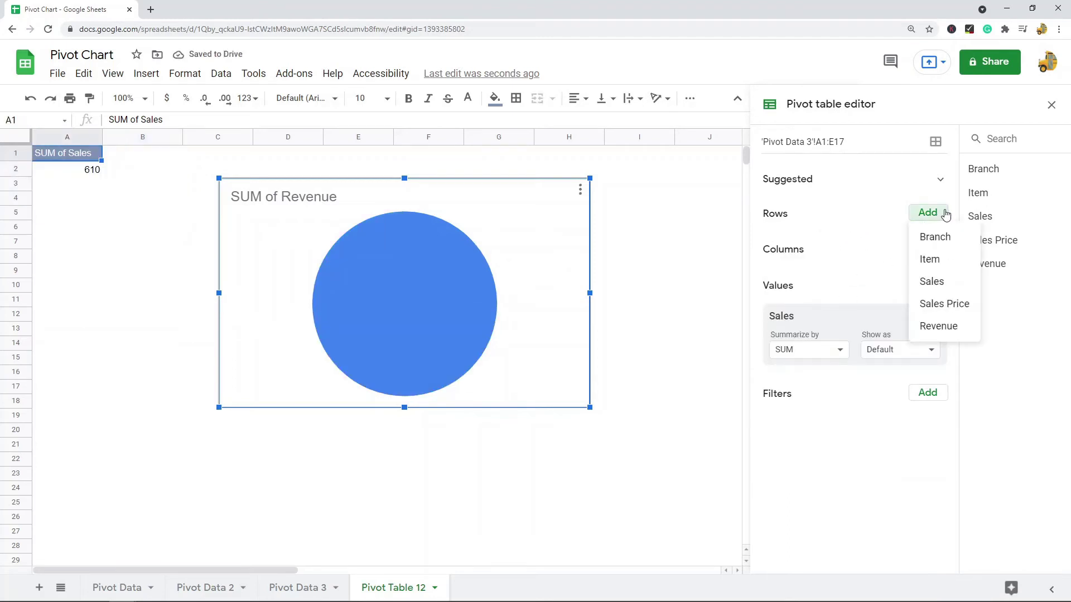
left_click(929, 259)
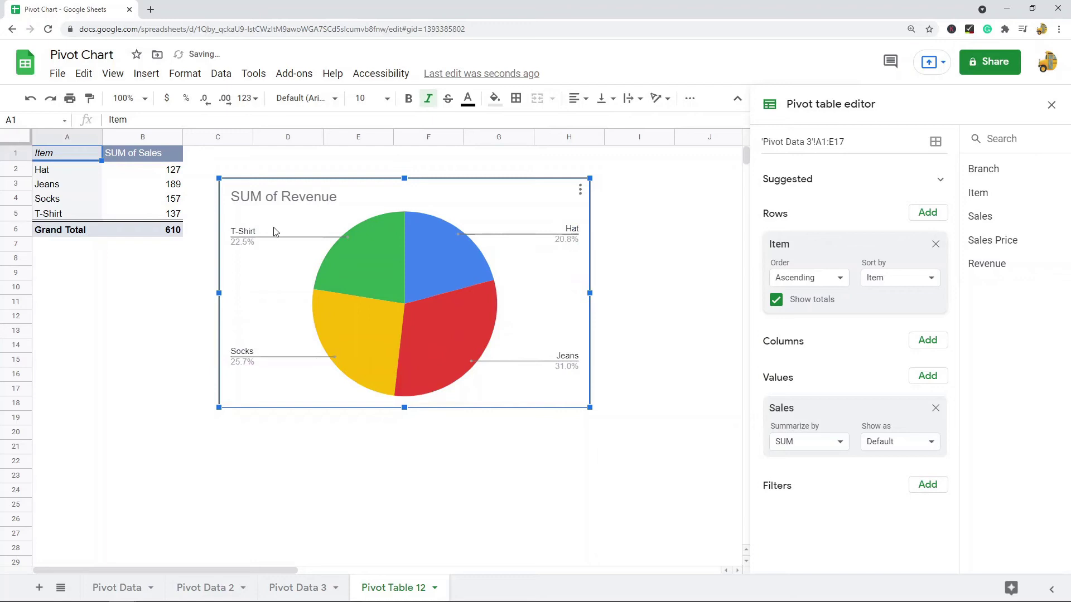
Step: Check the item totals (Hat 127, Jeans 189, Socks 157, T-Shirt 137) and close the Pivot table editor
left_click_drag(161, 174, 162, 223)
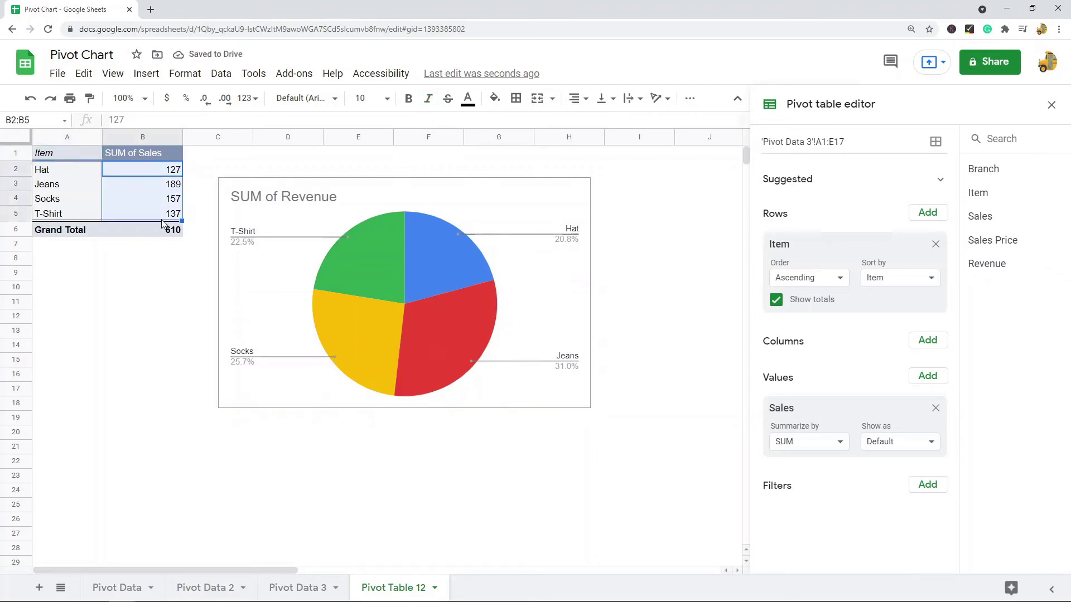
left_click_drag(53, 185, 53, 215)
left_click(244, 234)
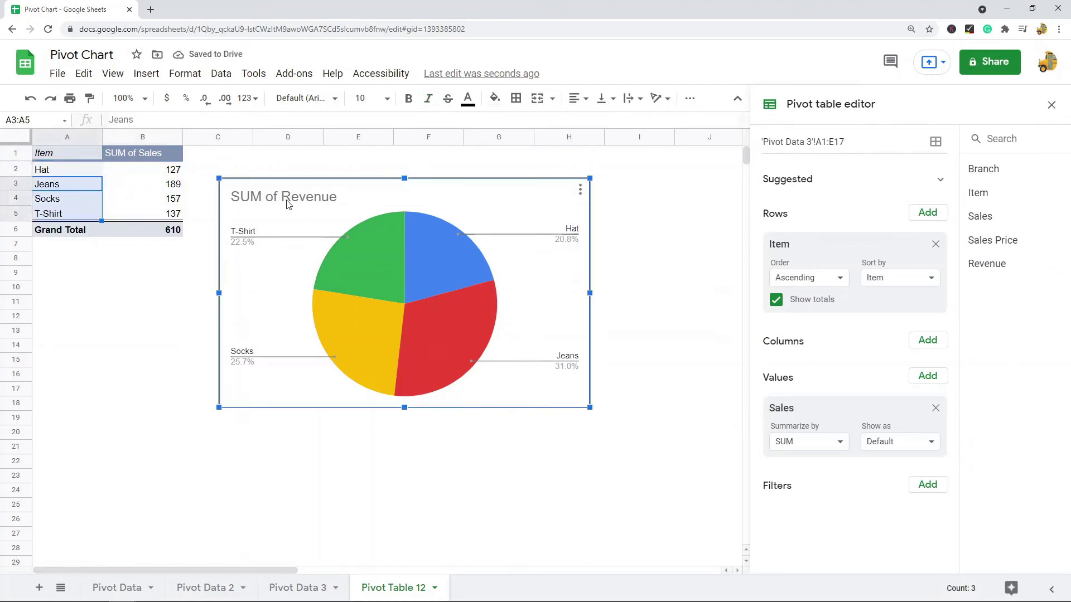
mouse_move(371, 239)
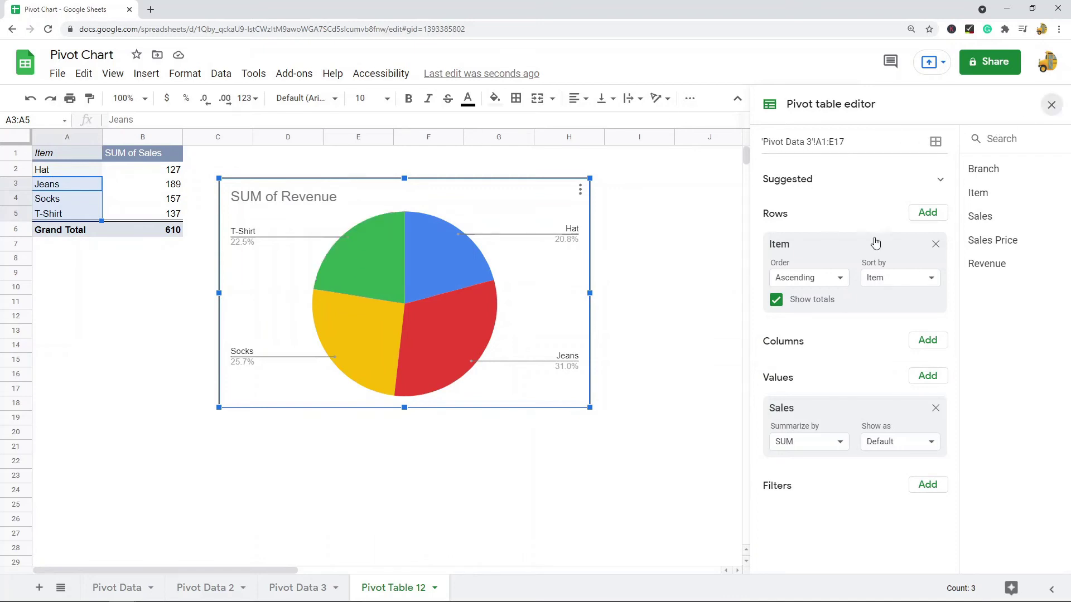
left_click(287, 203)
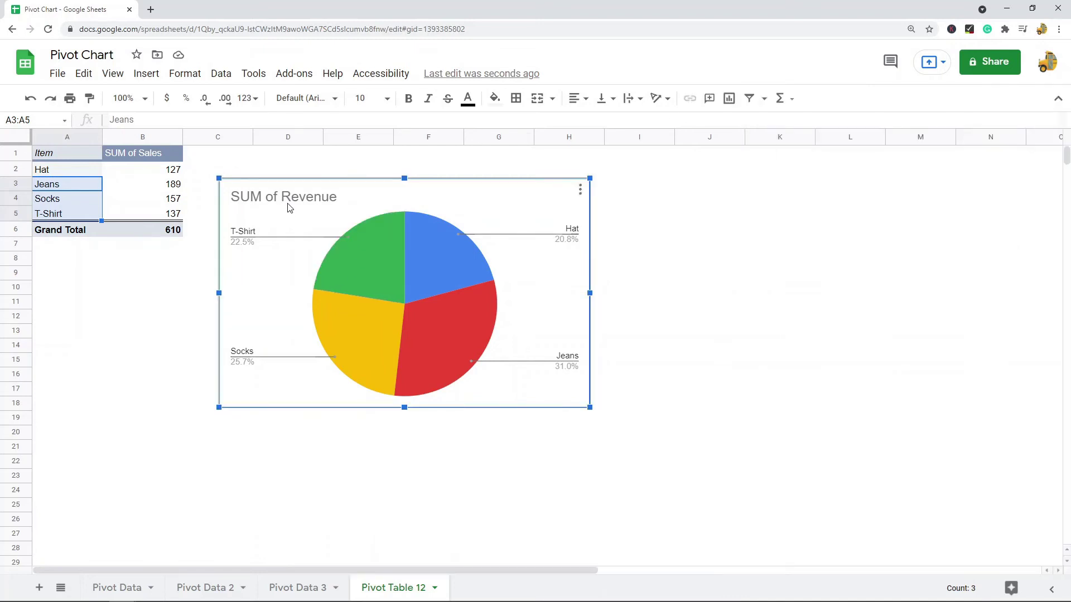
Step: Replace the chart title 'SUM of Revenue' with 'Sales Data' in Chart & axis titles
double_click(289, 208)
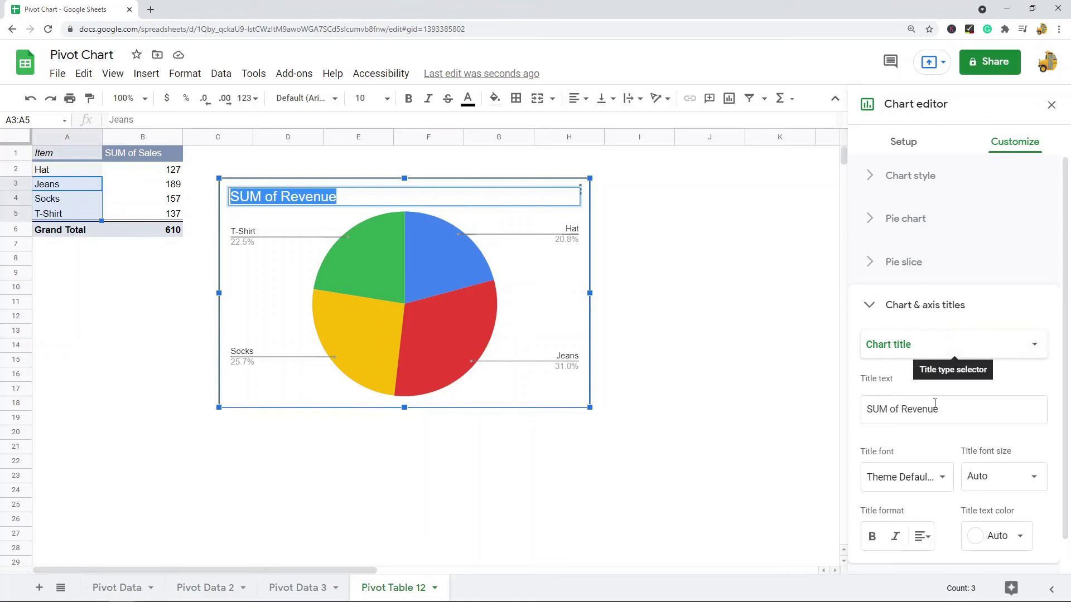
left_click(950, 410)
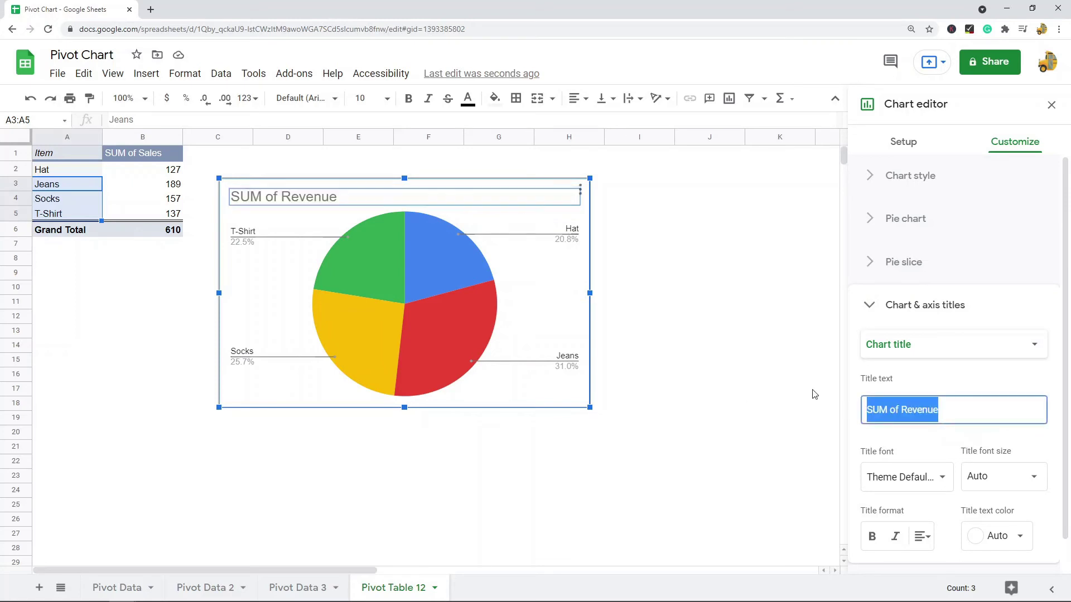
type("Sales Data")
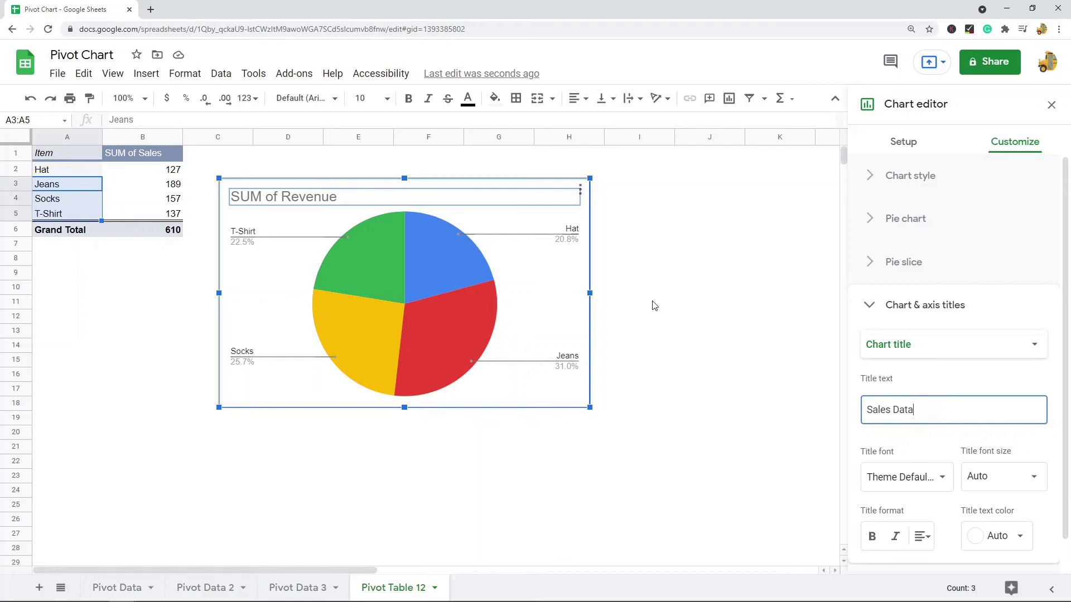
left_click(649, 274)
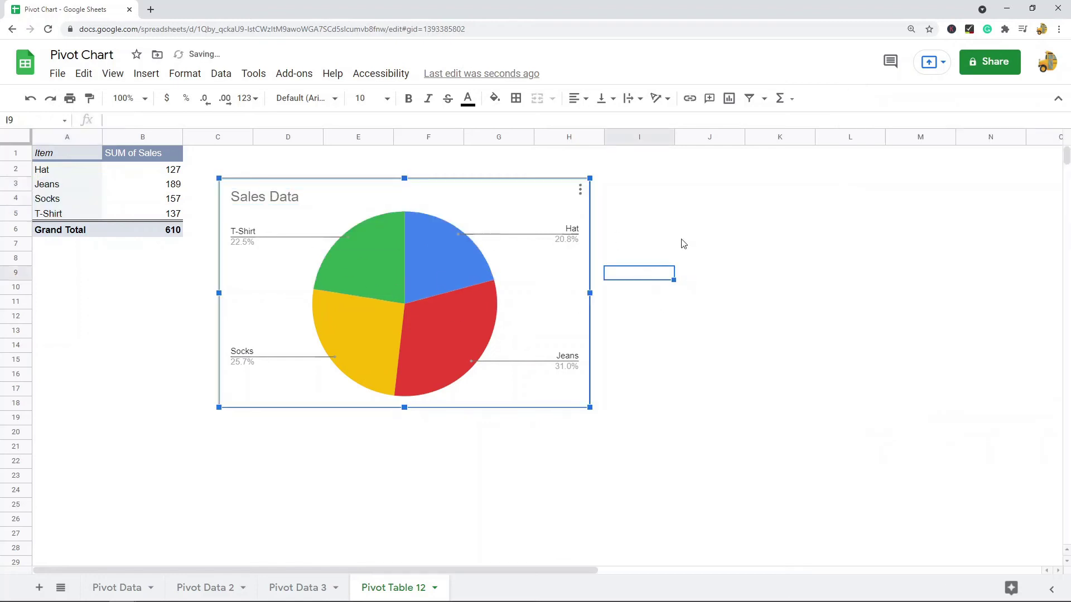
left_click(70, 185)
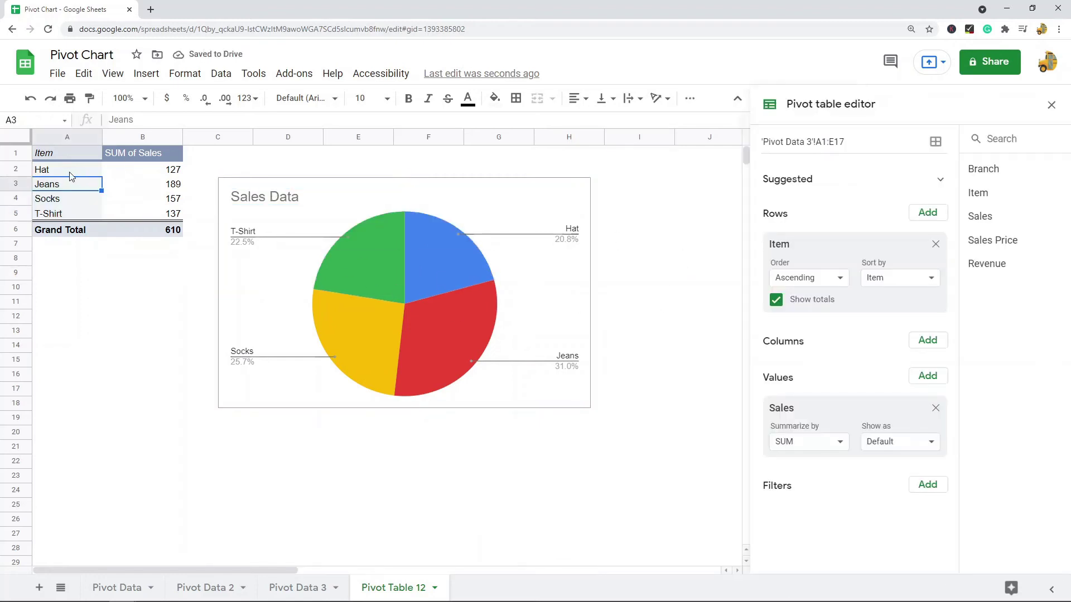
left_click(72, 174)
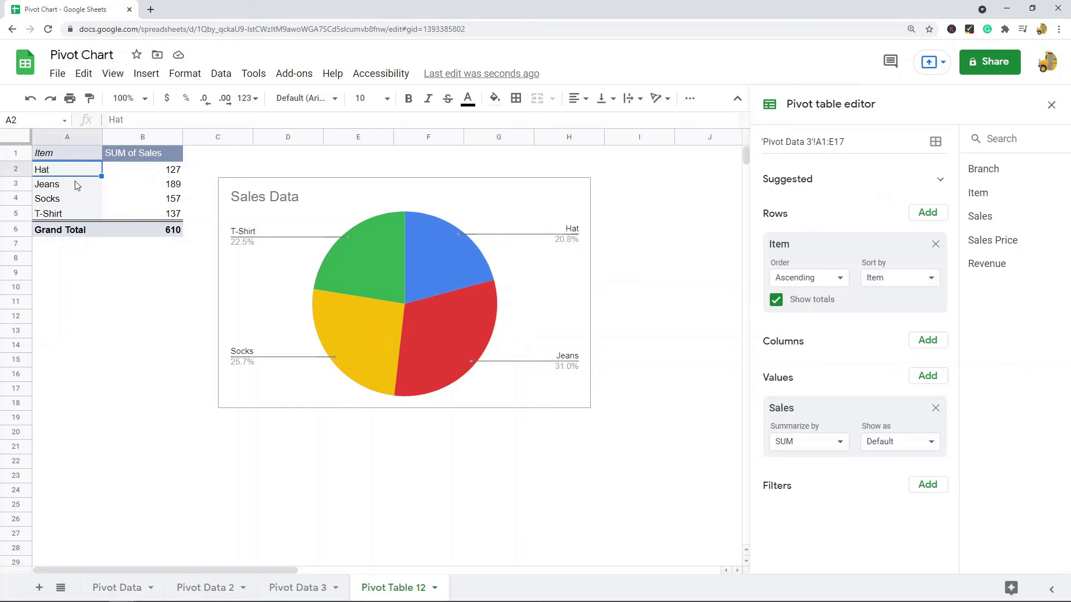
left_click_drag(78, 172, 130, 205)
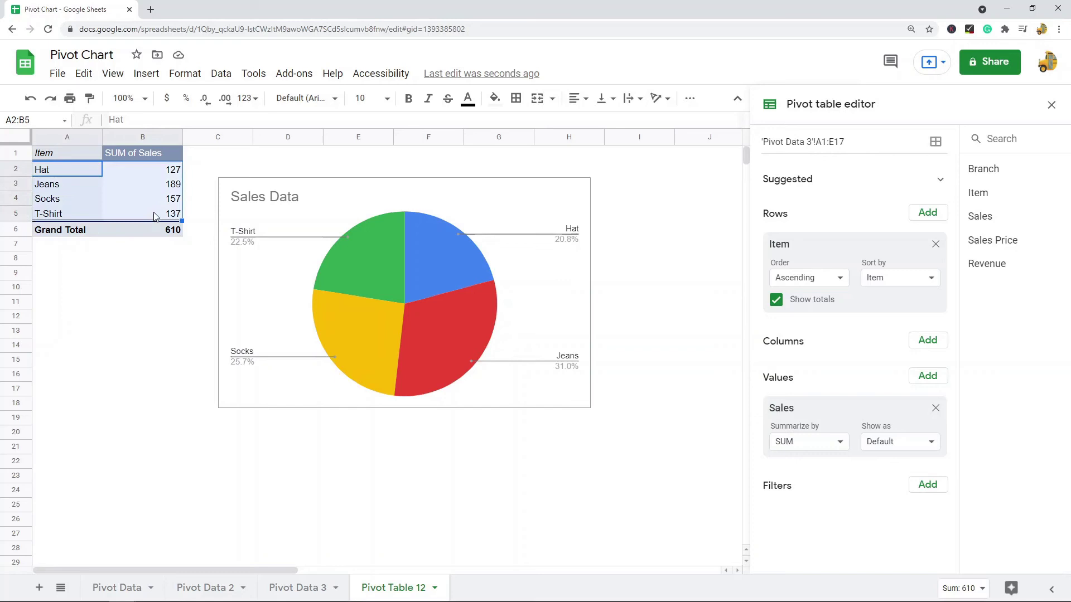